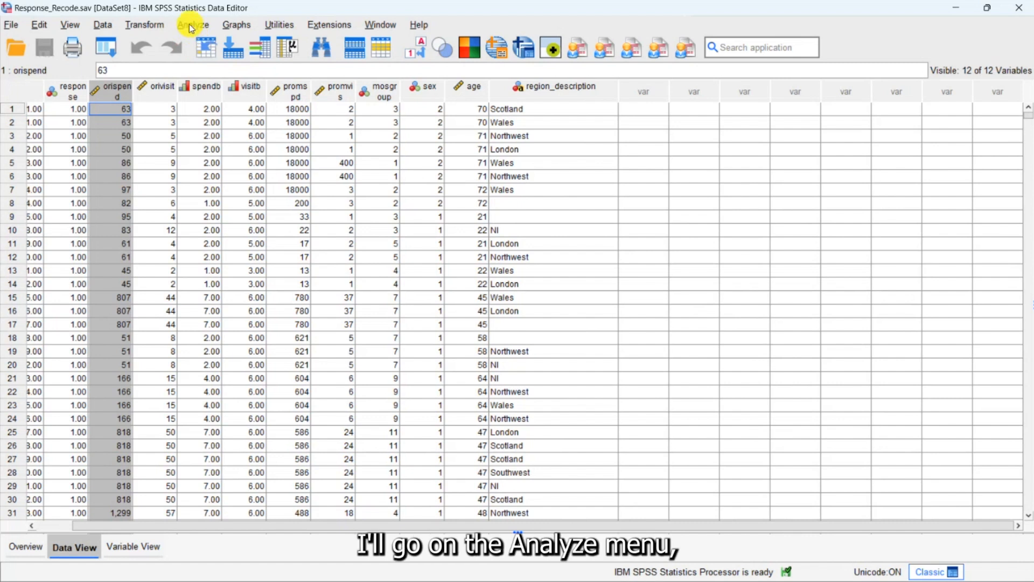
- Check the variables offered for a One-Way ANOVA for region_description, then close the dialog without running it
left_click(189, 24)
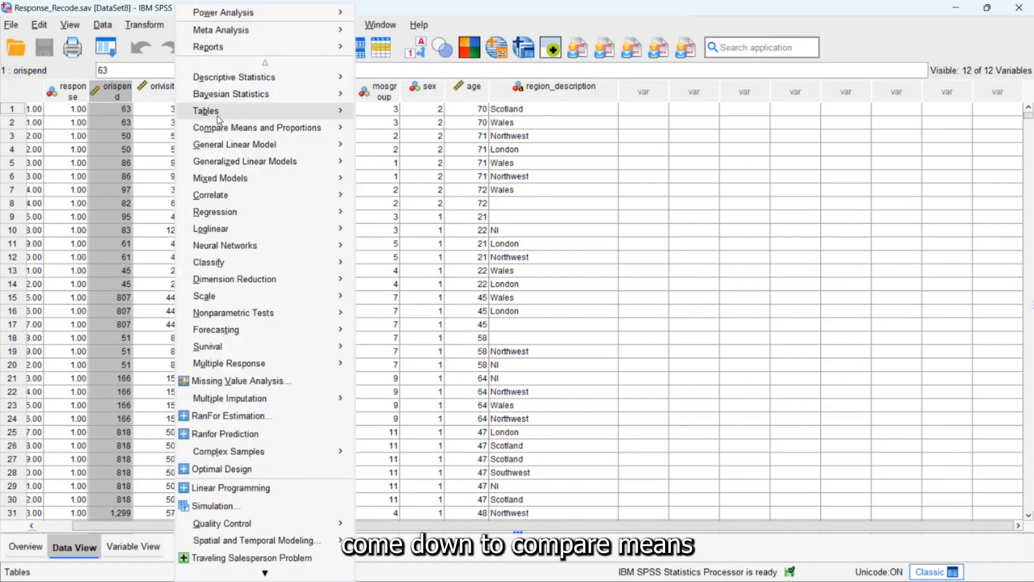
mouse_move(302, 127)
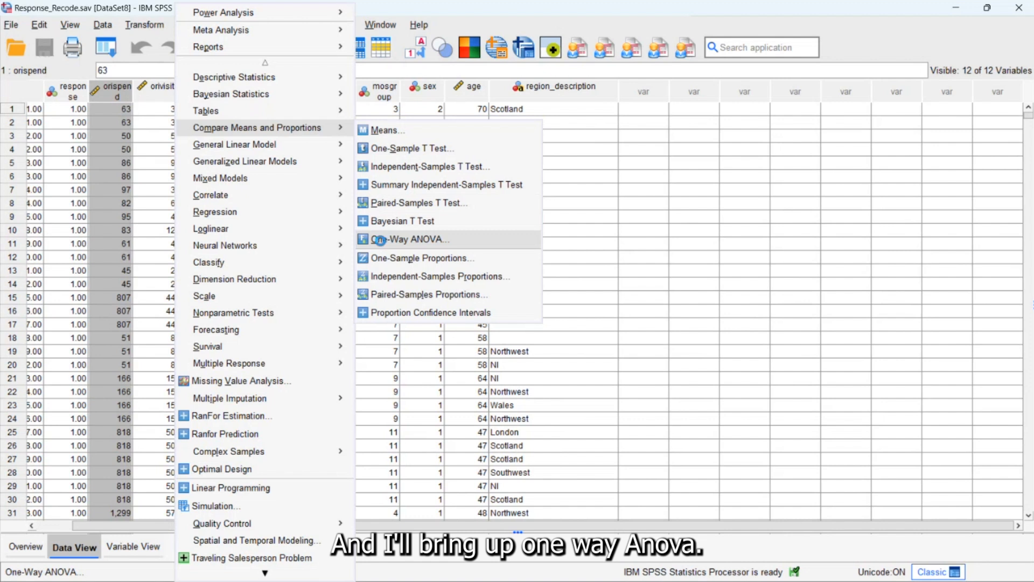
left_click(379, 241)
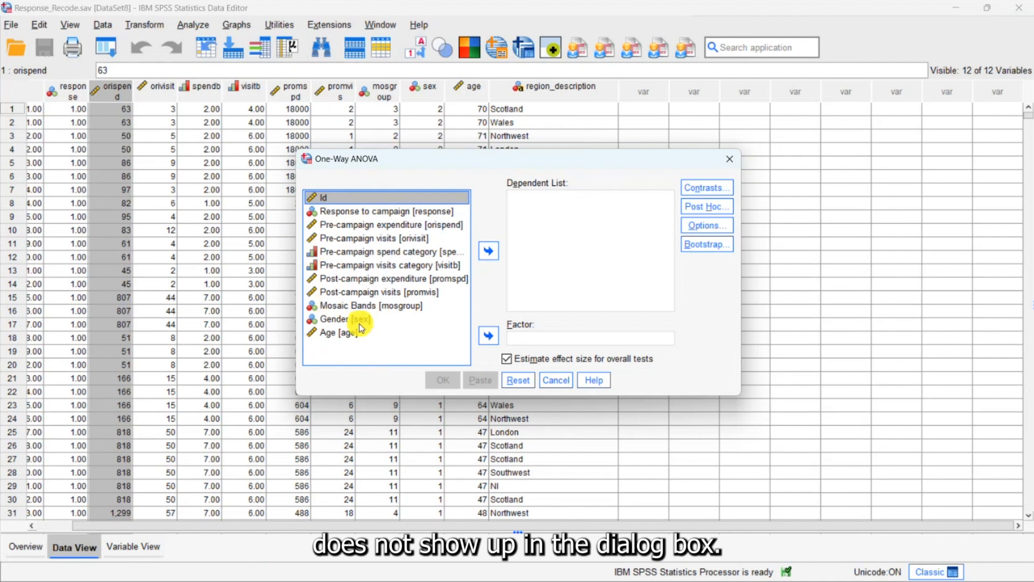
left_click(563, 386)
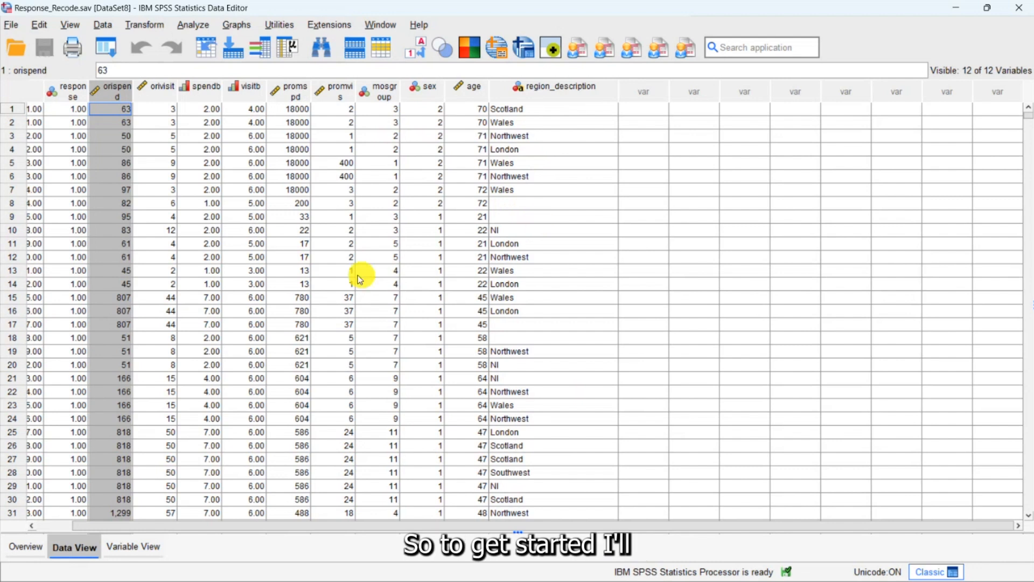
- Set up an Automatic Recode of region_description into a new variable named region_code
left_click(157, 28)
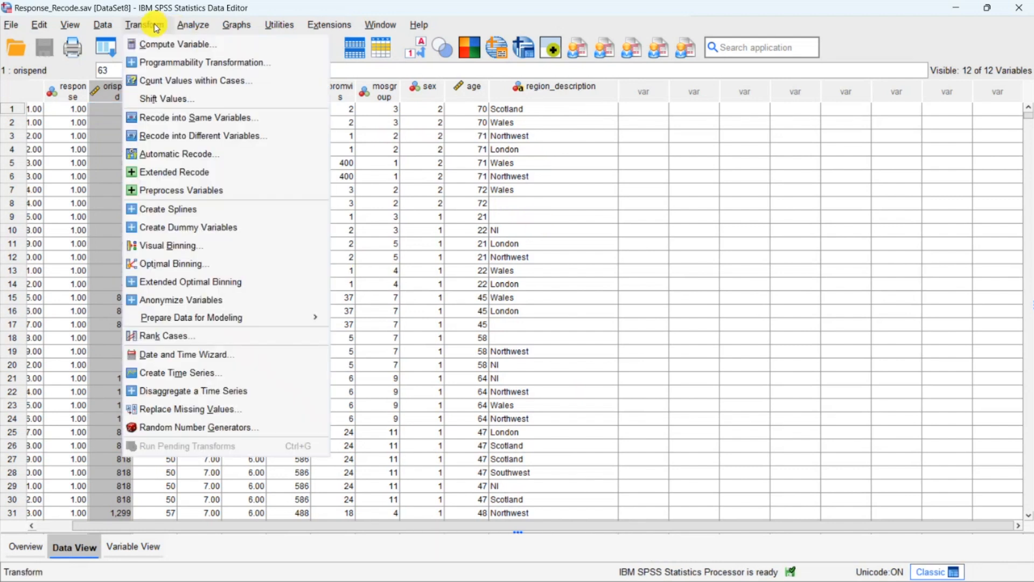
left_click(173, 156)
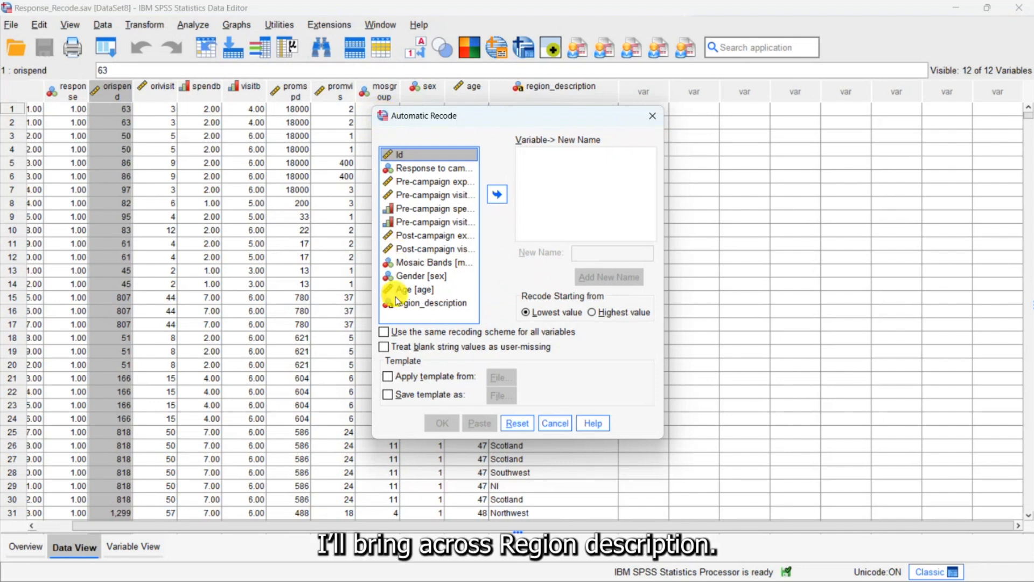
left_click(444, 303)
left_click(496, 193)
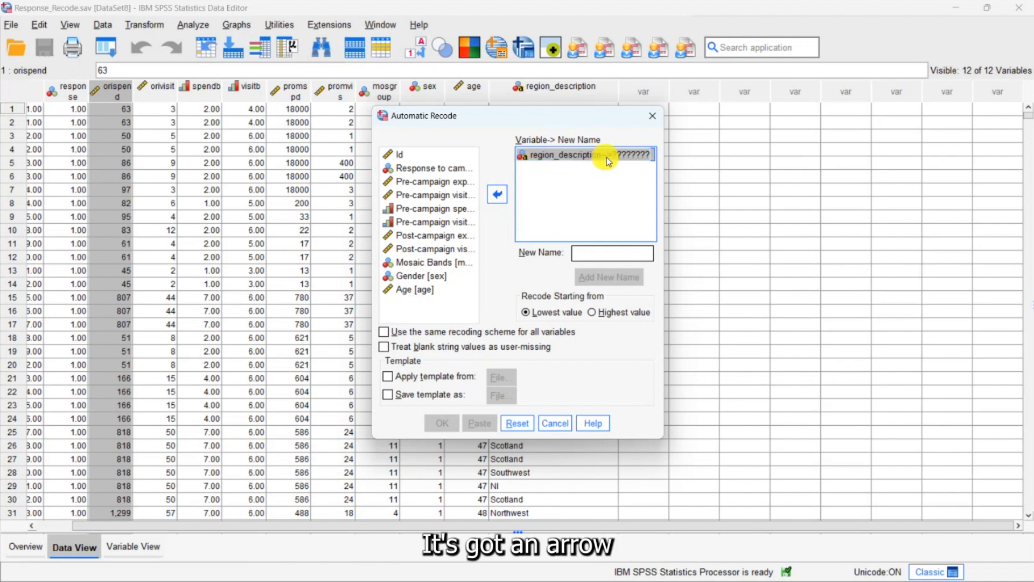
left_click(593, 255)
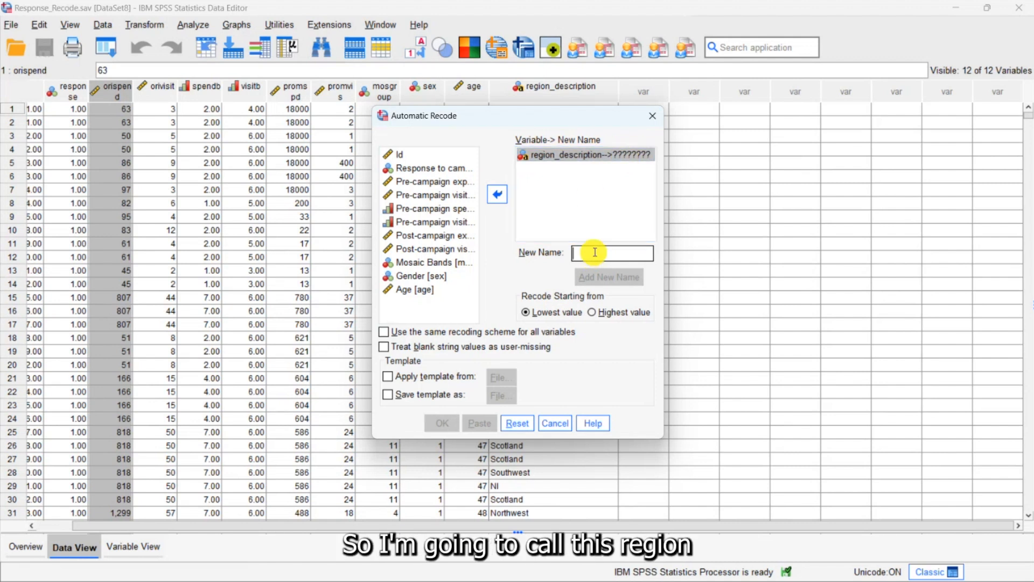
type("region_code")
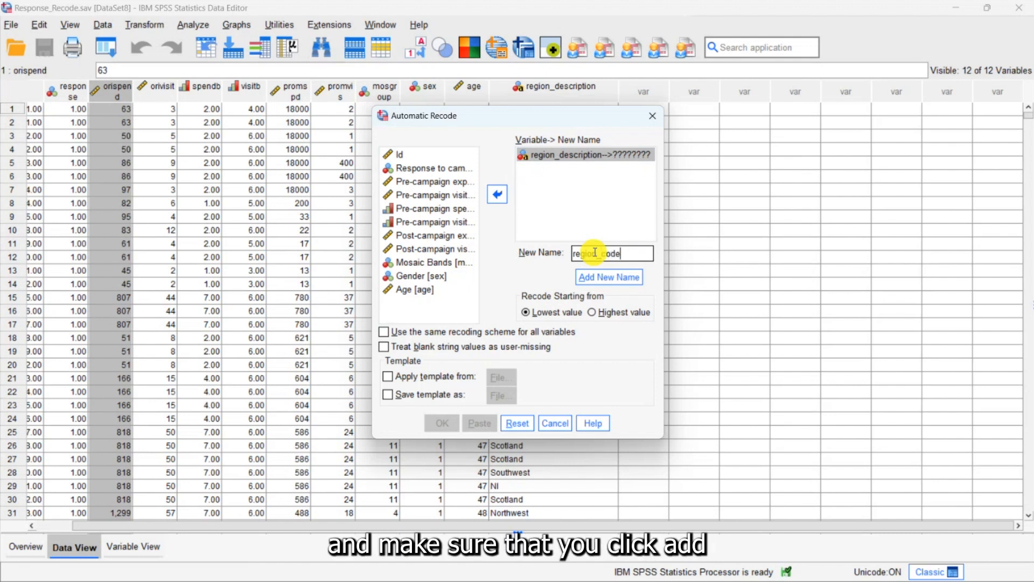
left_click(601, 278)
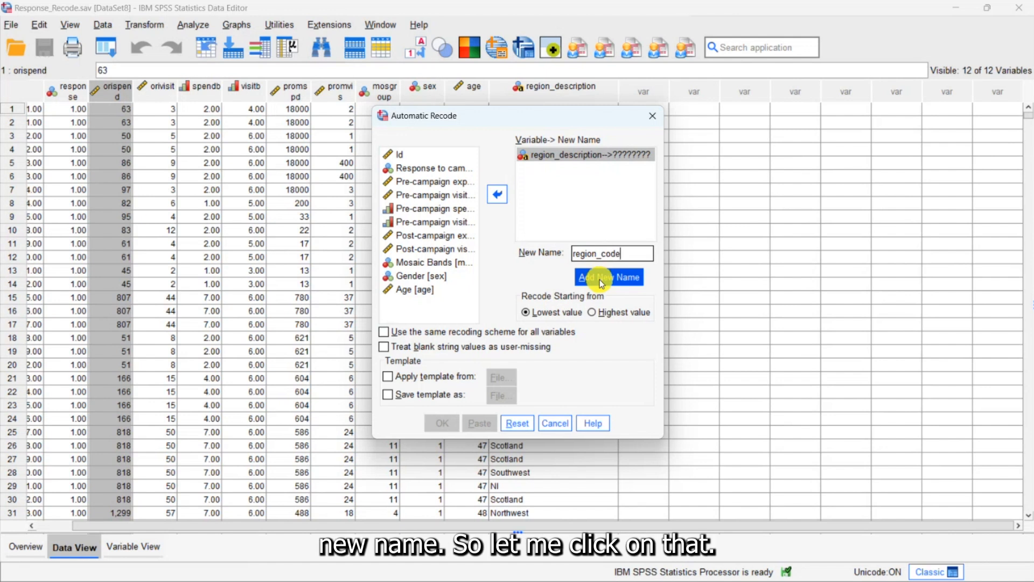
left_click(600, 279)
- Treat blank string values as user-missing and run the automatic recode
left_click_drag(663, 212, 745, 206)
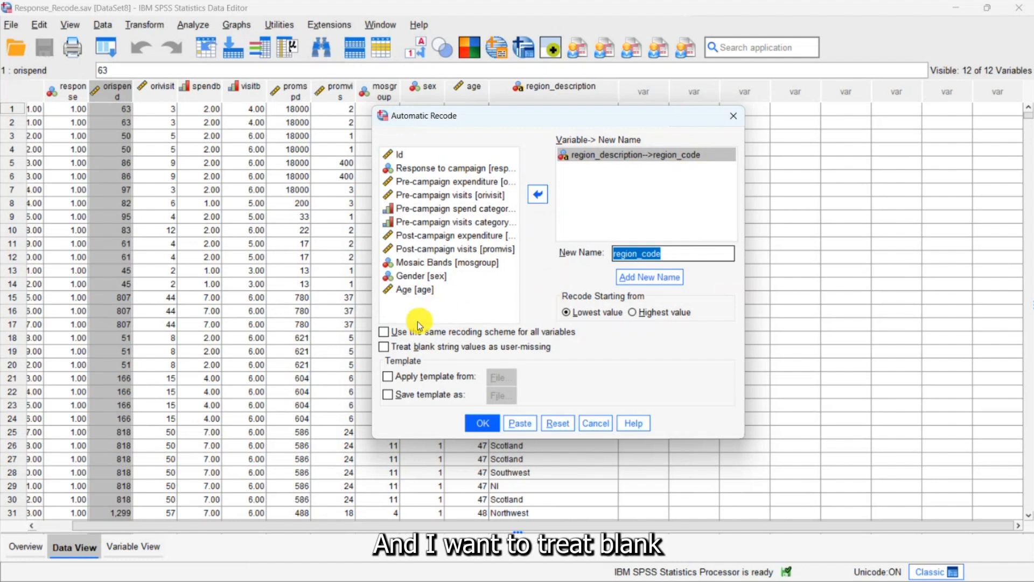
left_click(384, 347)
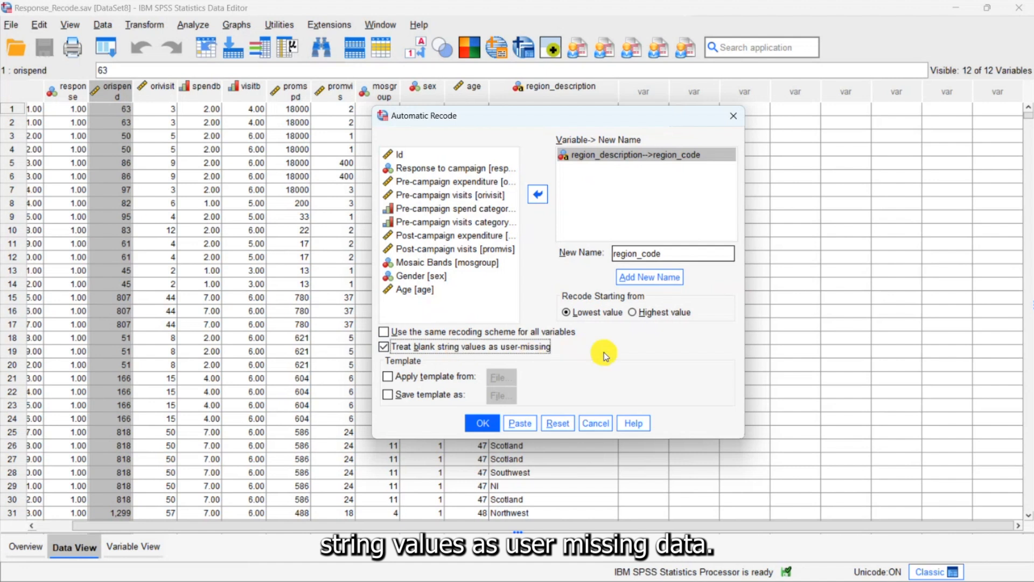
left_click(482, 424)
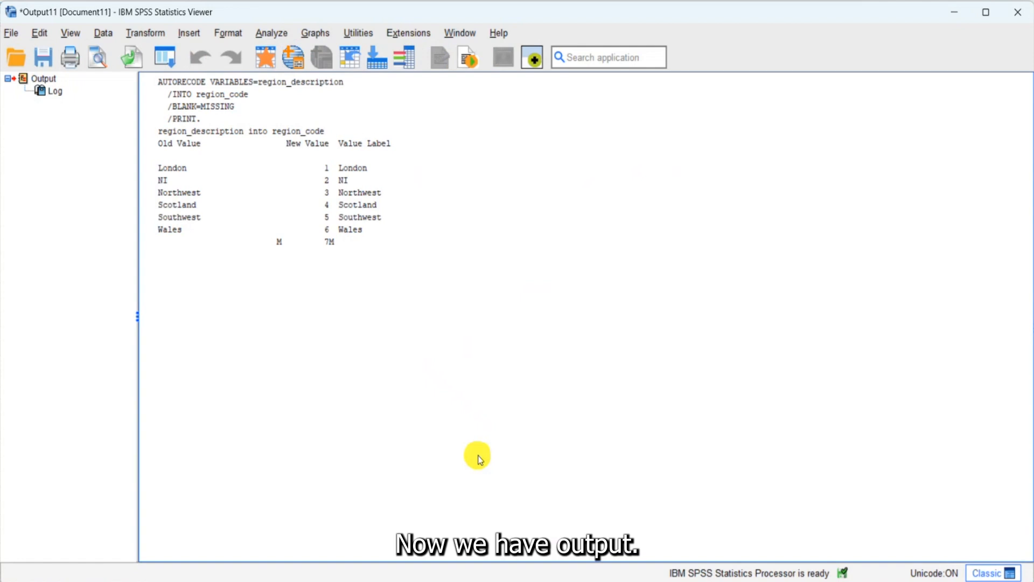
- Review the recode output, then return to the dataset and inspect the value labels defined for region_code
left_click(150, 182)
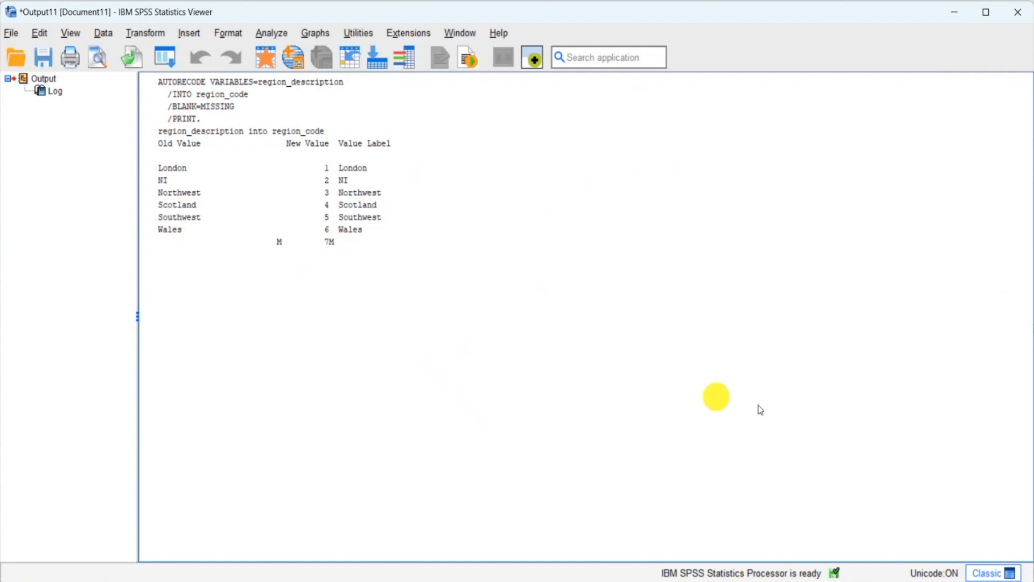
left_click(955, 14)
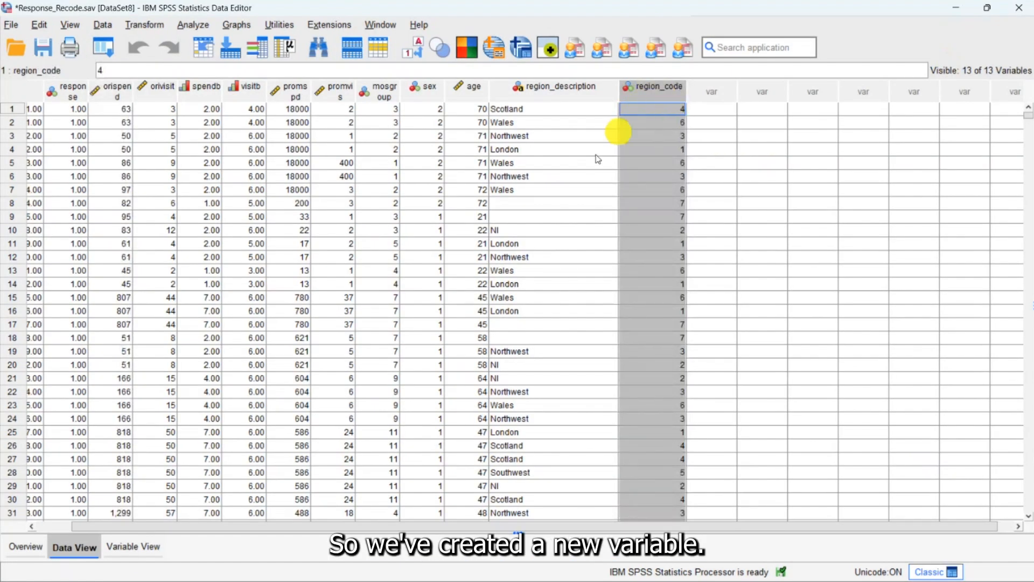
left_click(140, 545)
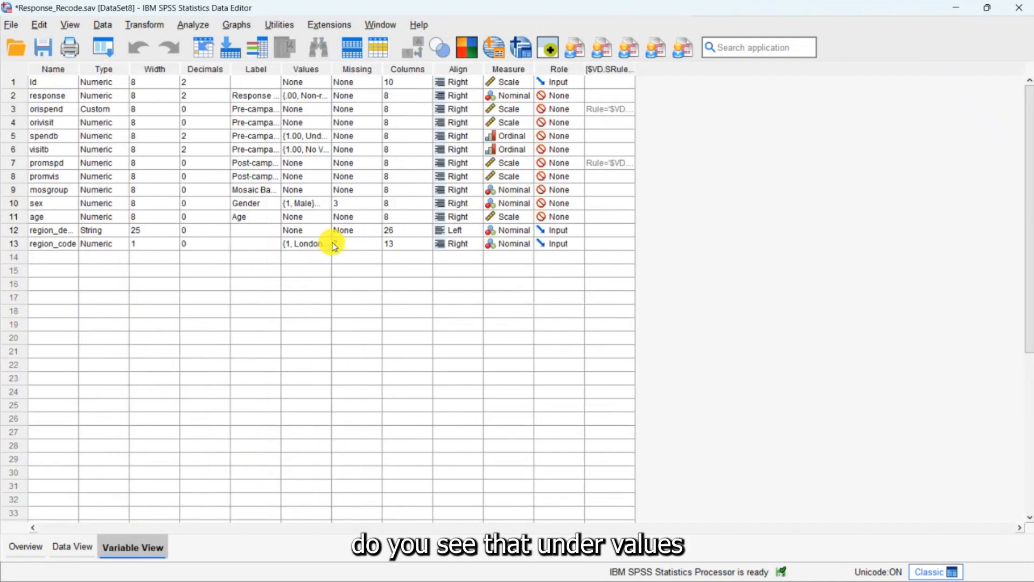
left_click(330, 244)
left_click(329, 245)
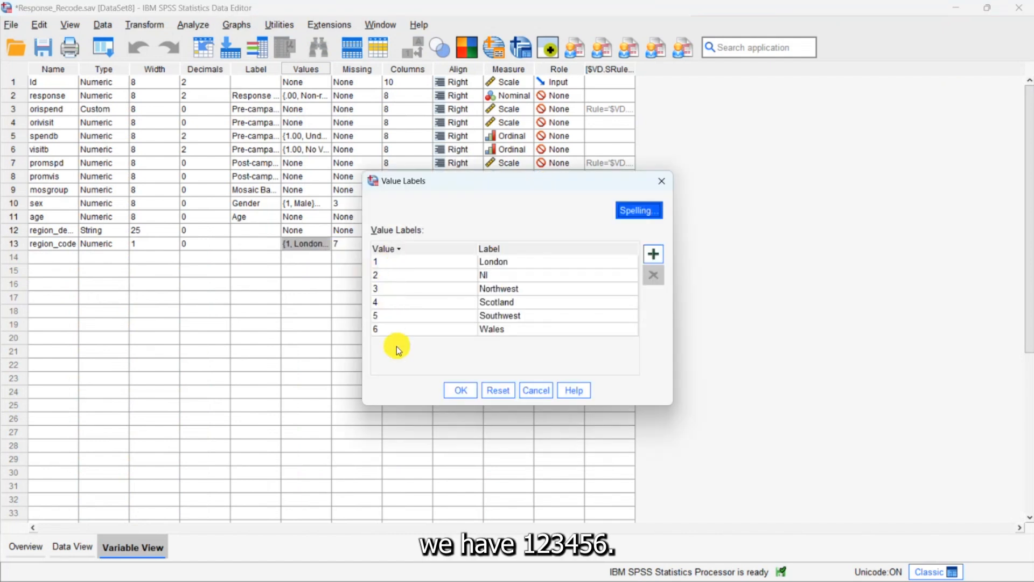
left_click(464, 392)
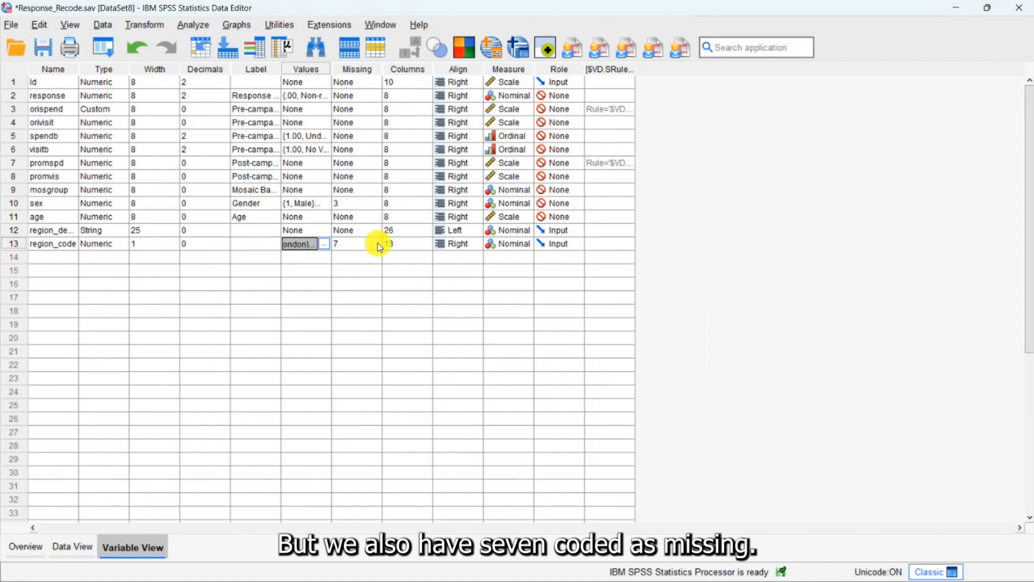
- Add the value label "MIssing" for value 7 of region_code
left_click(325, 244)
left_click(654, 258)
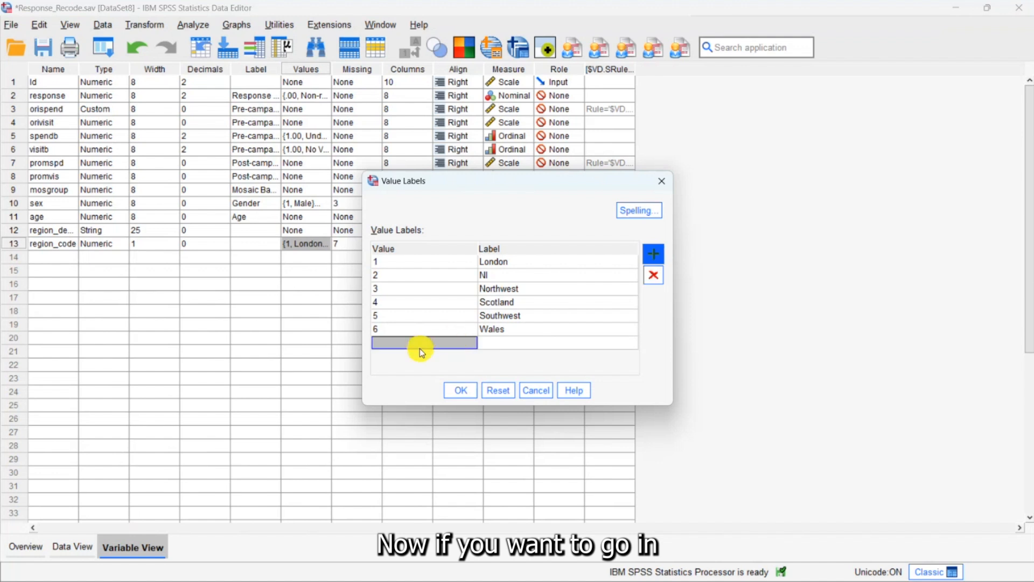
left_click(420, 345)
type("7")
left_click(498, 343)
type("Missing")
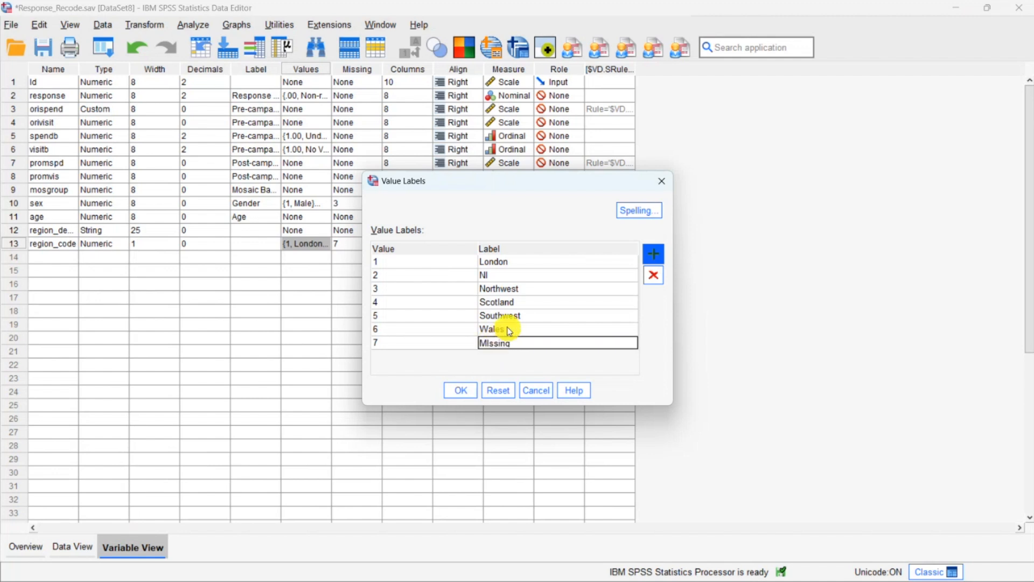
left_click(449, 392)
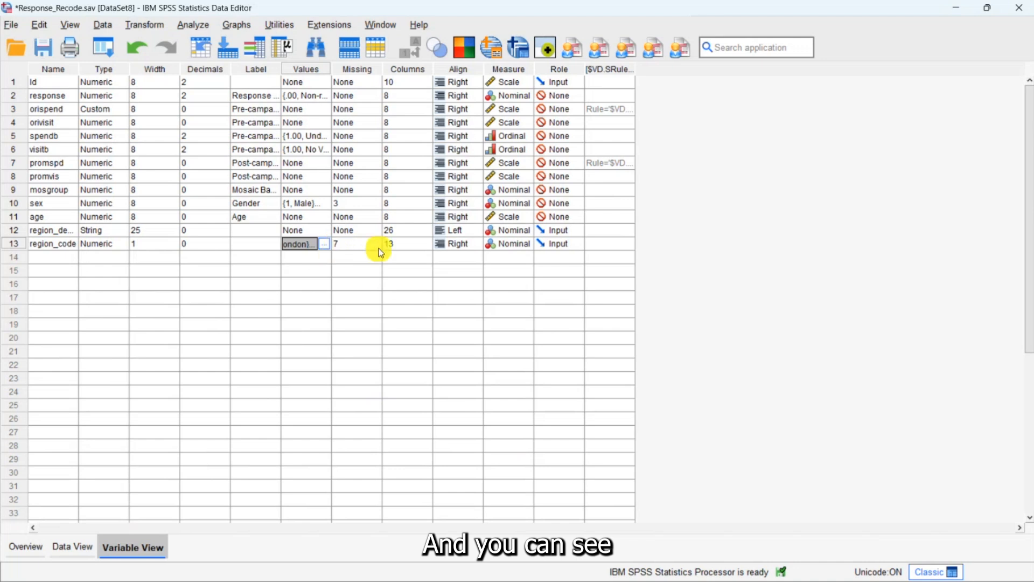
- Check the missing values definition of region_code
left_click(366, 244)
left_click(378, 244)
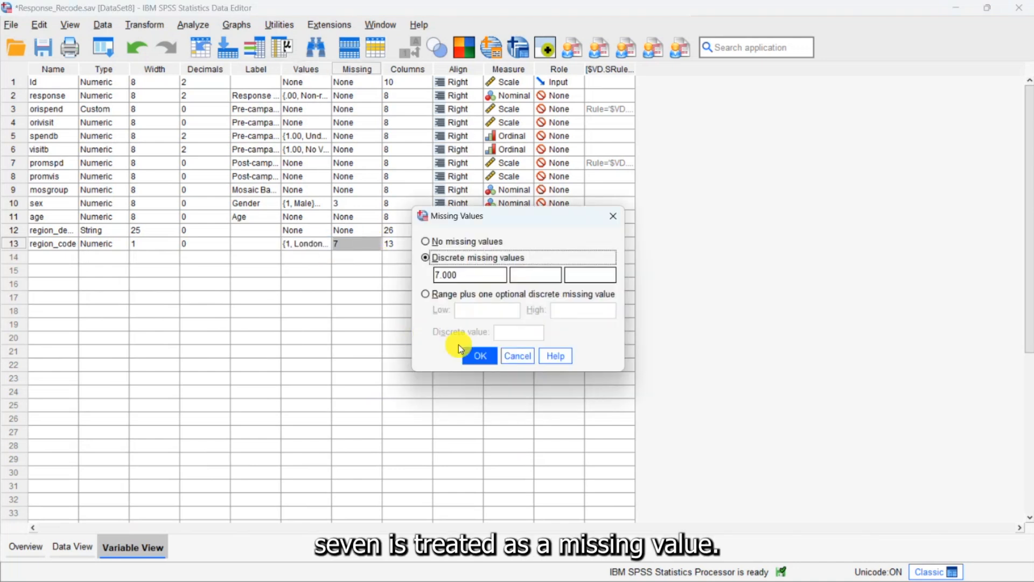
left_click(477, 353)
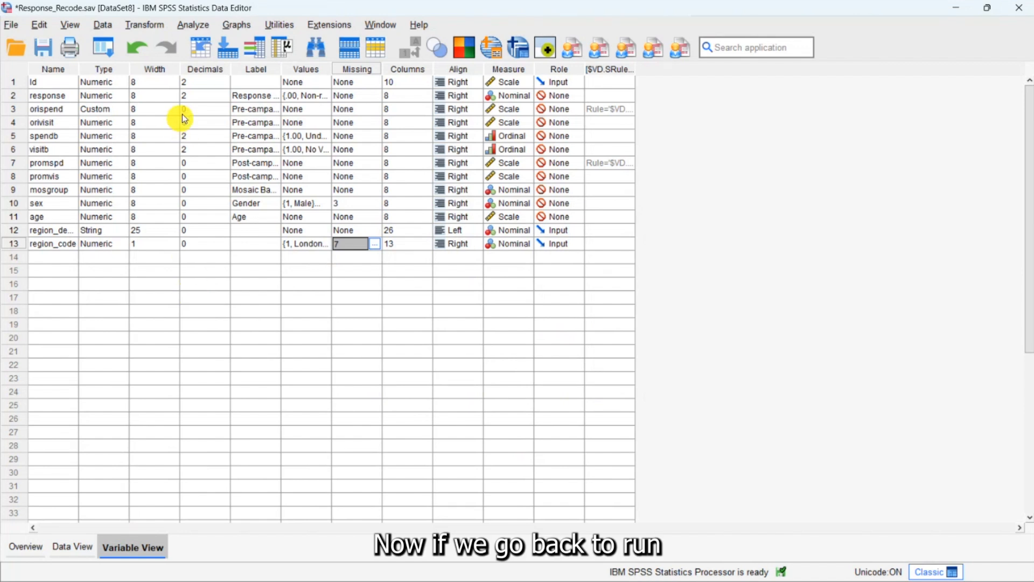
- Set up a One-Way ANOVA with Pre-campaign expenditure as the dependent variable and region_code as the factor, then cancel it
left_click(189, 28)
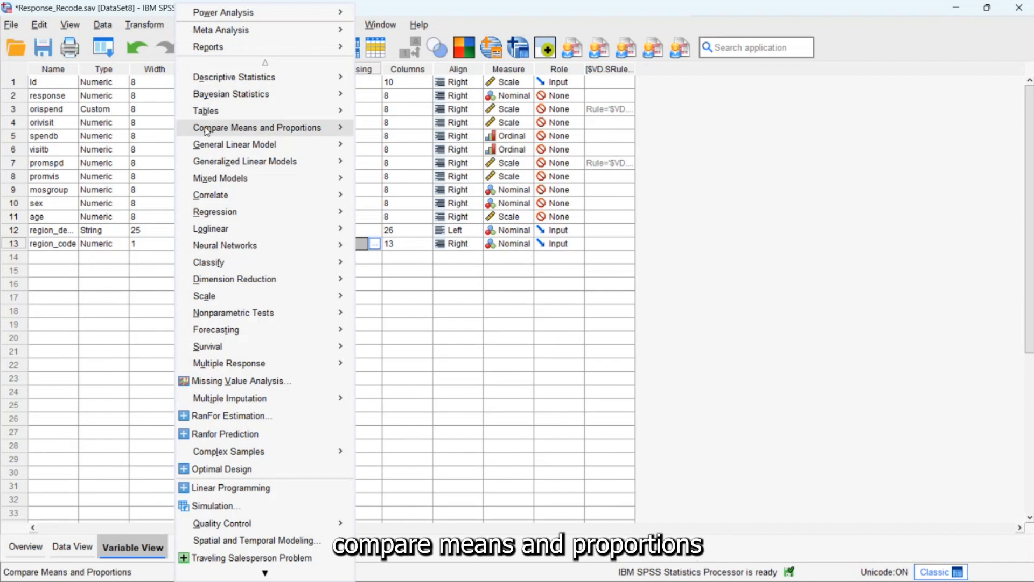
mouse_move(334, 127)
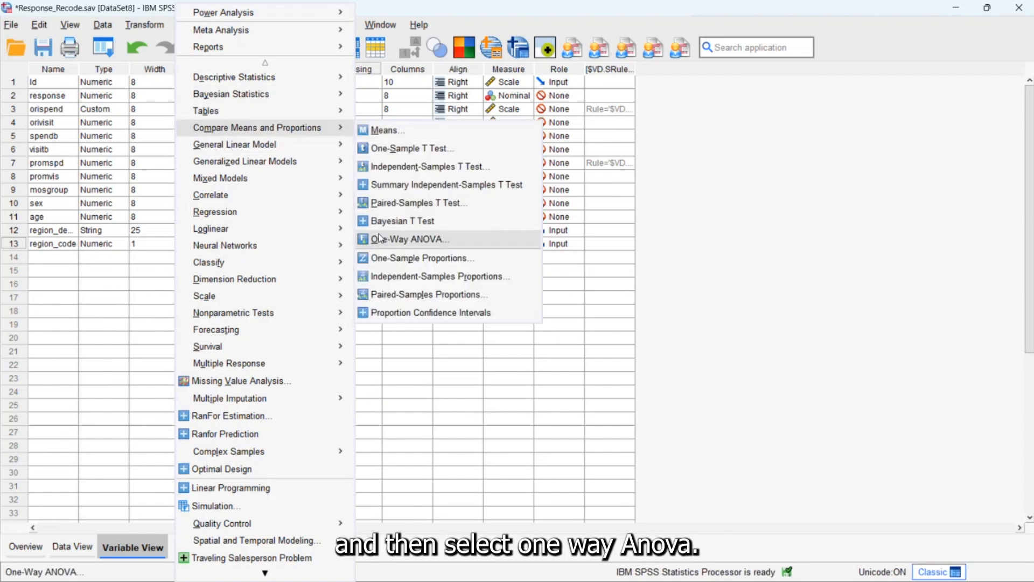
left_click(380, 238)
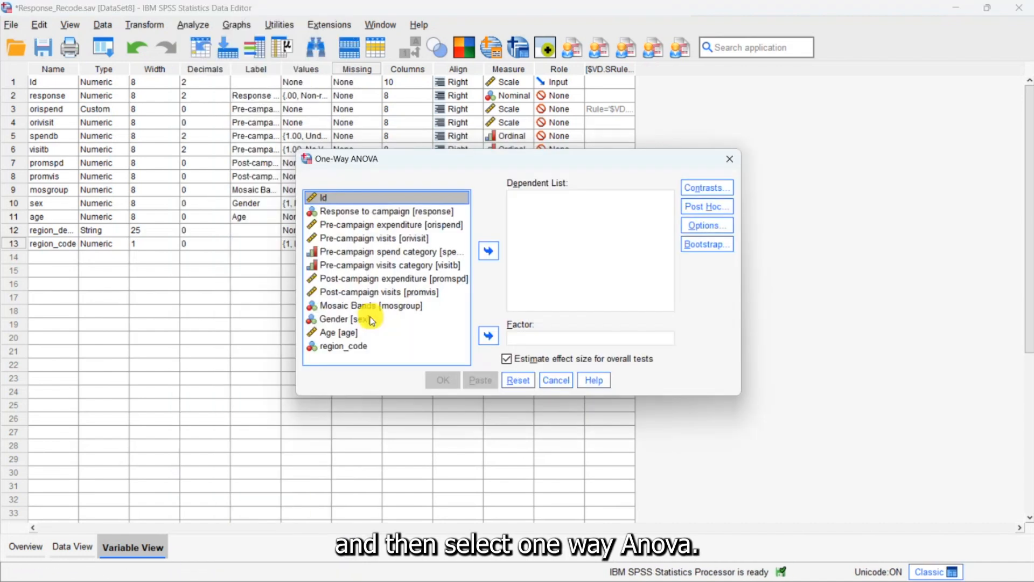
left_click(347, 224)
left_click(483, 255)
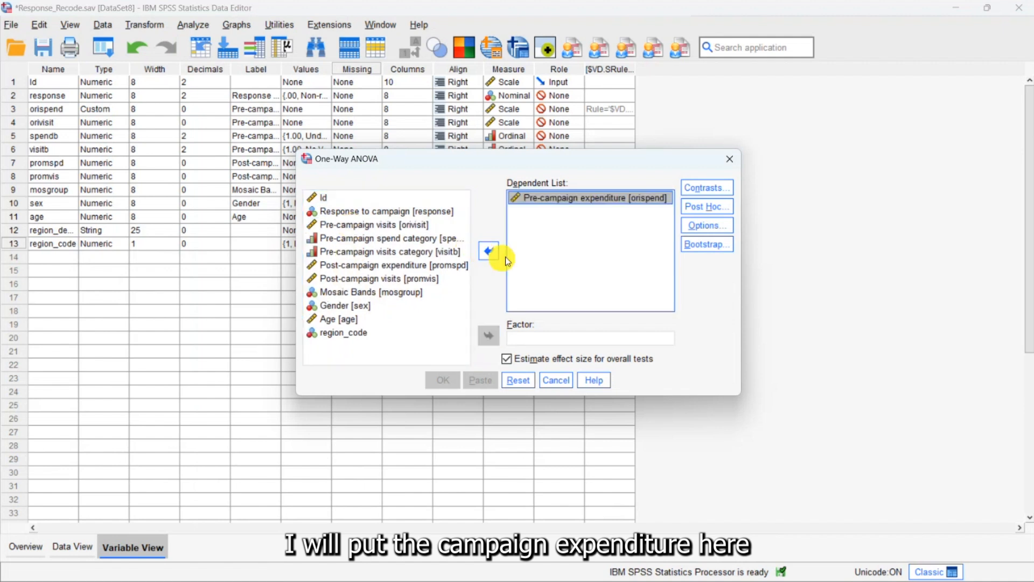
left_click(326, 335)
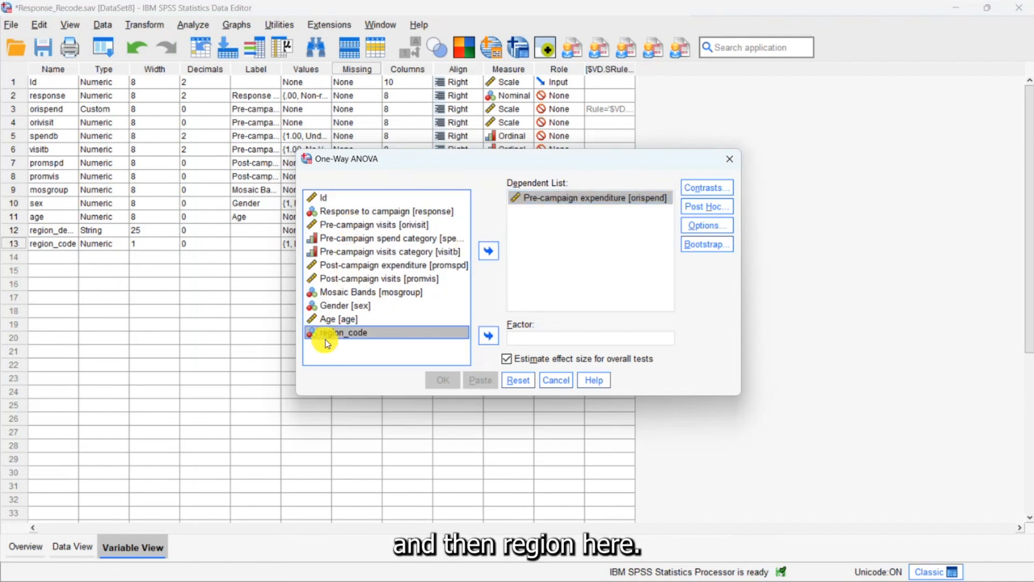
left_click(489, 336)
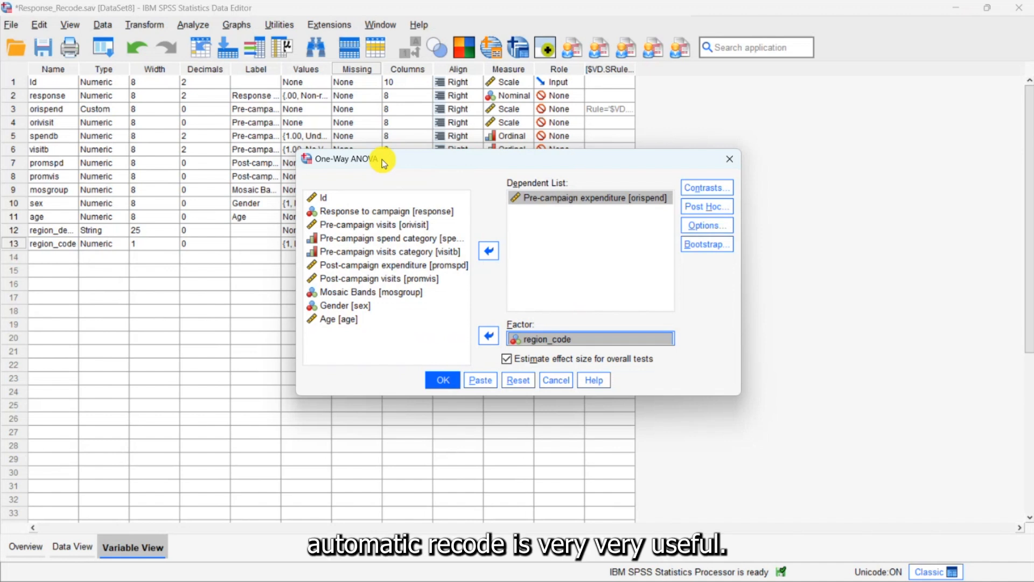
left_click(559, 381)
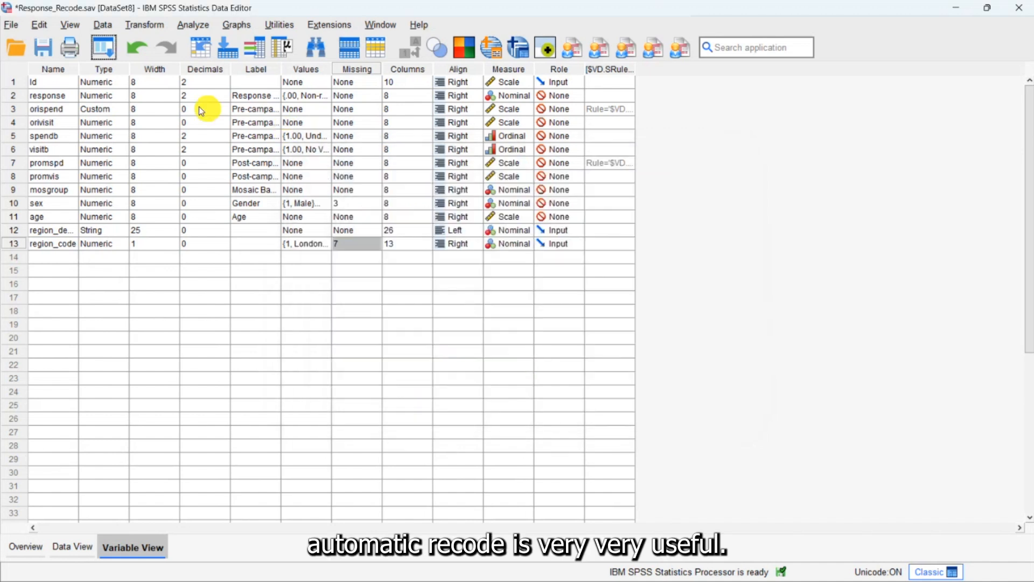
- Reopen the Automatic Recode dialog to view its settings
left_click(147, 25)
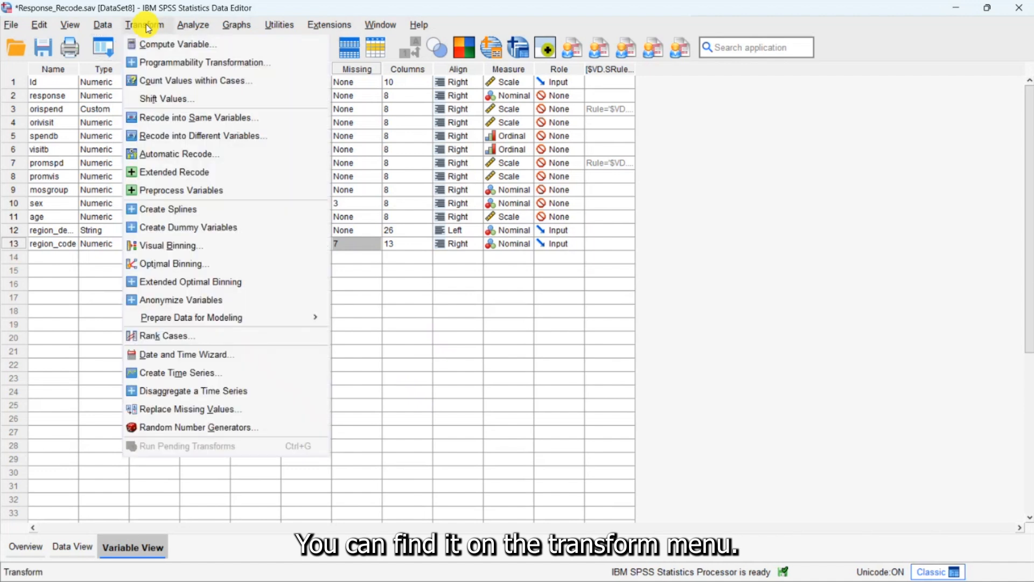
left_click(177, 154)
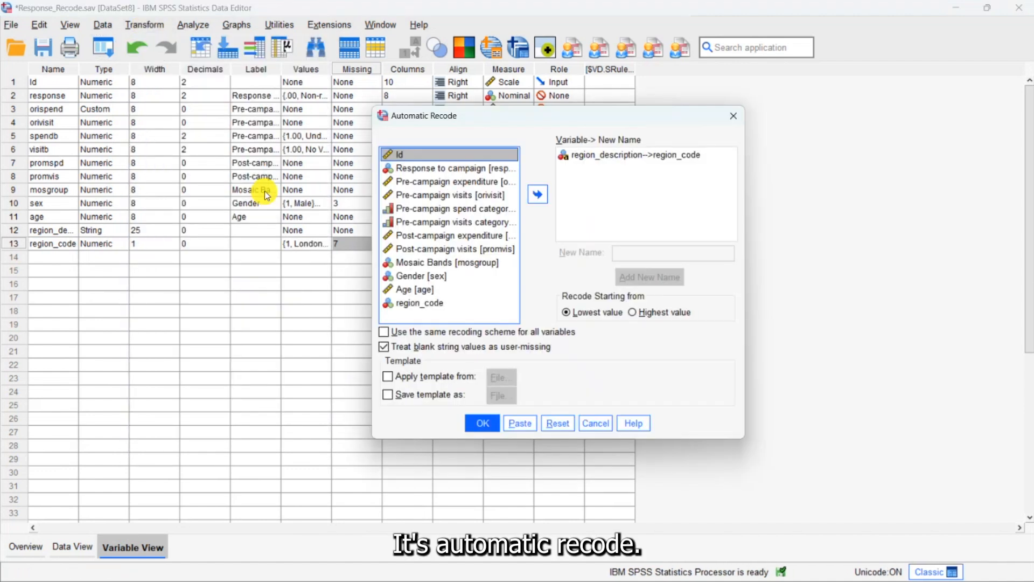